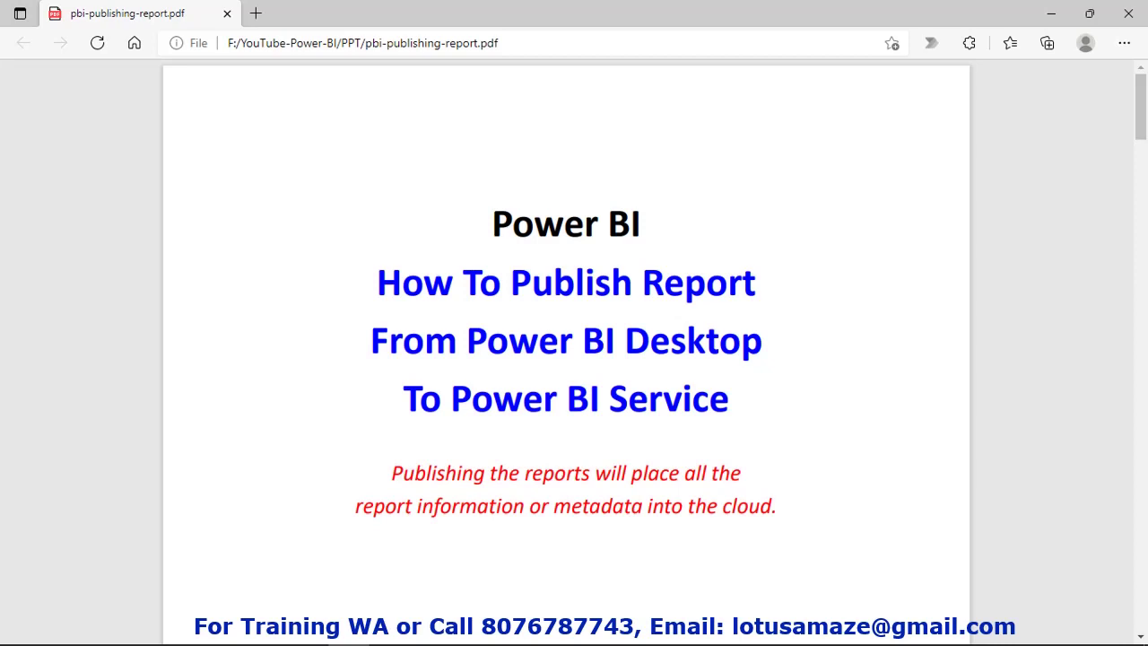
Scroll pbi-publishing-report.pdf from the title page down to the Introduction page.
{"action": "scroll", "coordinate": [565, 350], "scroll_direction": "down", "scroll_amount": 10}
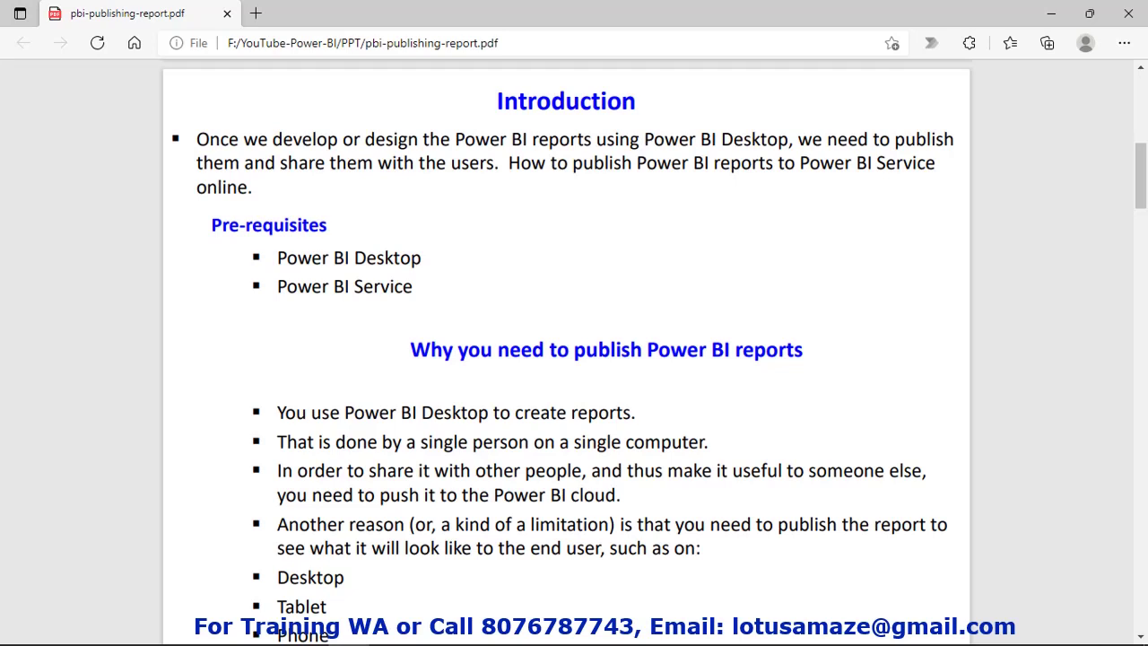
Switch from Edge to the Sales Report window in Power BI Desktop with Alt+Tab.
{"action": "key", "text": "alt+Tab"}
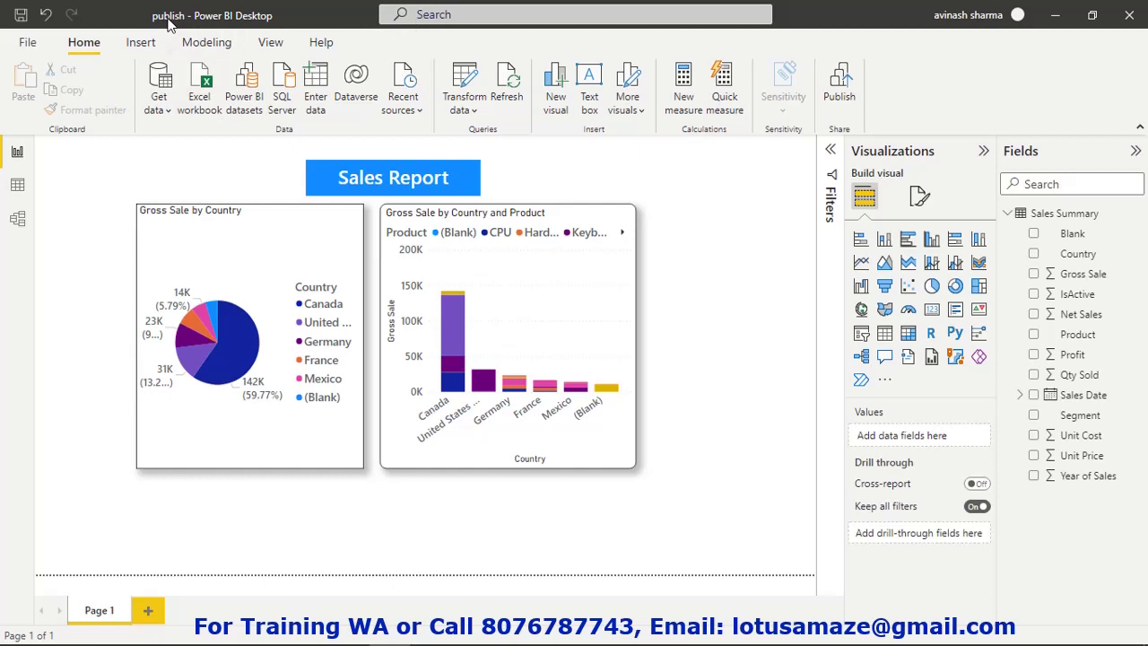
Publish the Sales Report from the Home ribbon to show the destination workspaces.
{"action": "left_click", "coordinate": [839, 90]}
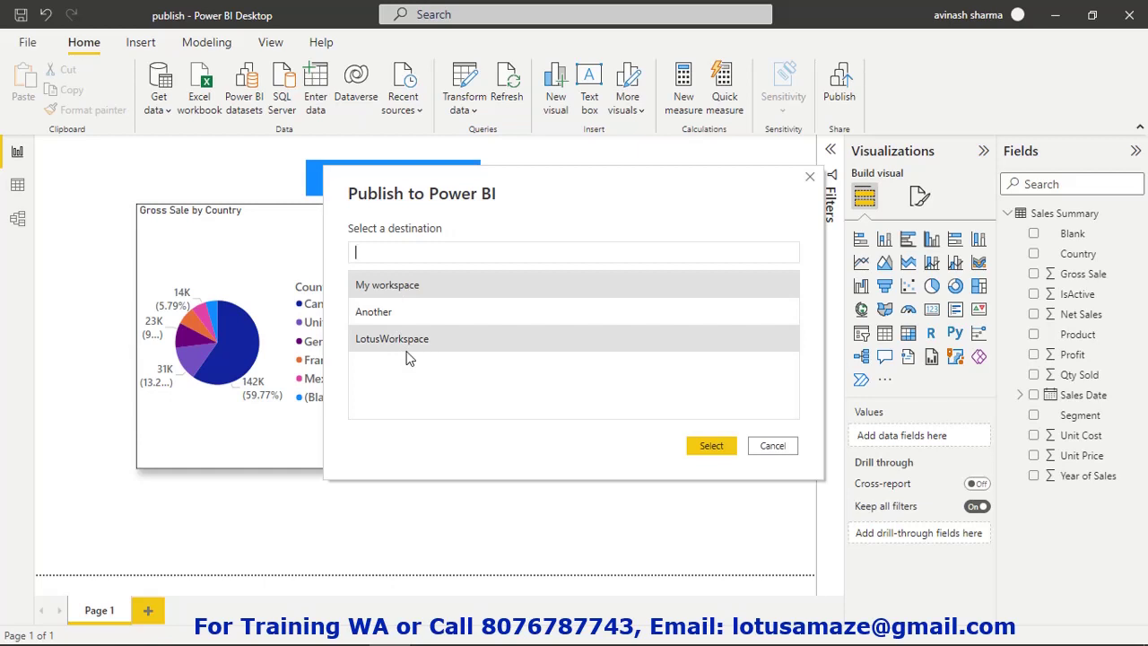
Publish publish.pbix to My workspace and open the published report in Power BI online.
{"action": "left_click", "coordinate": [404, 303]}
{"action": "left_click", "coordinate": [711, 446]}
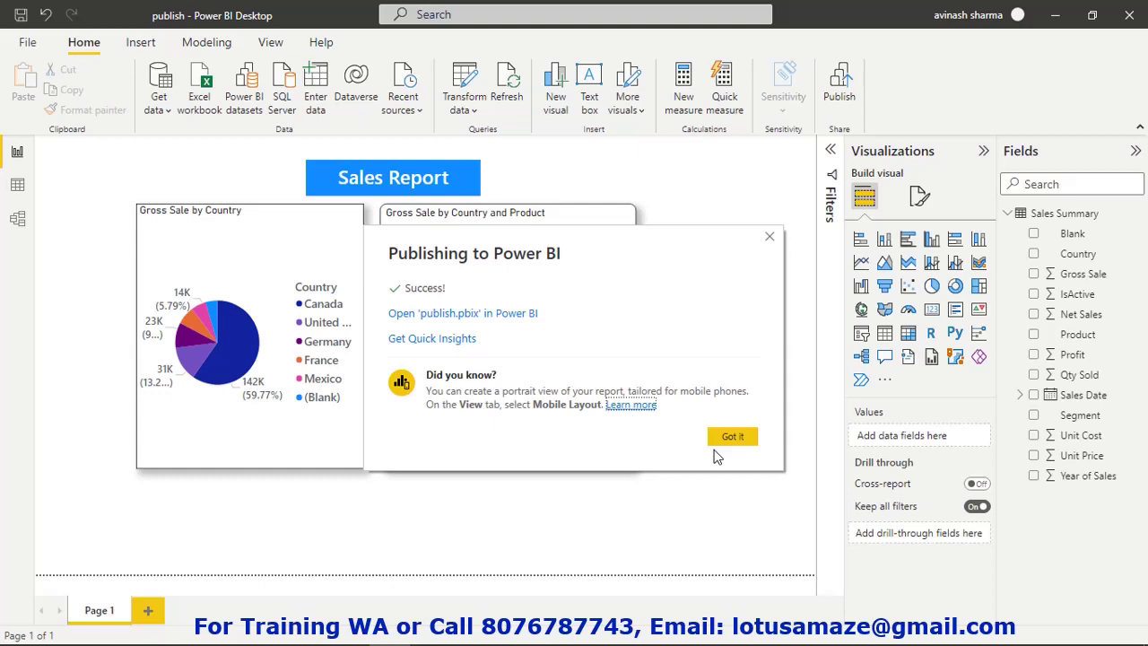
{"action": "left_click", "coordinate": [444, 316]}
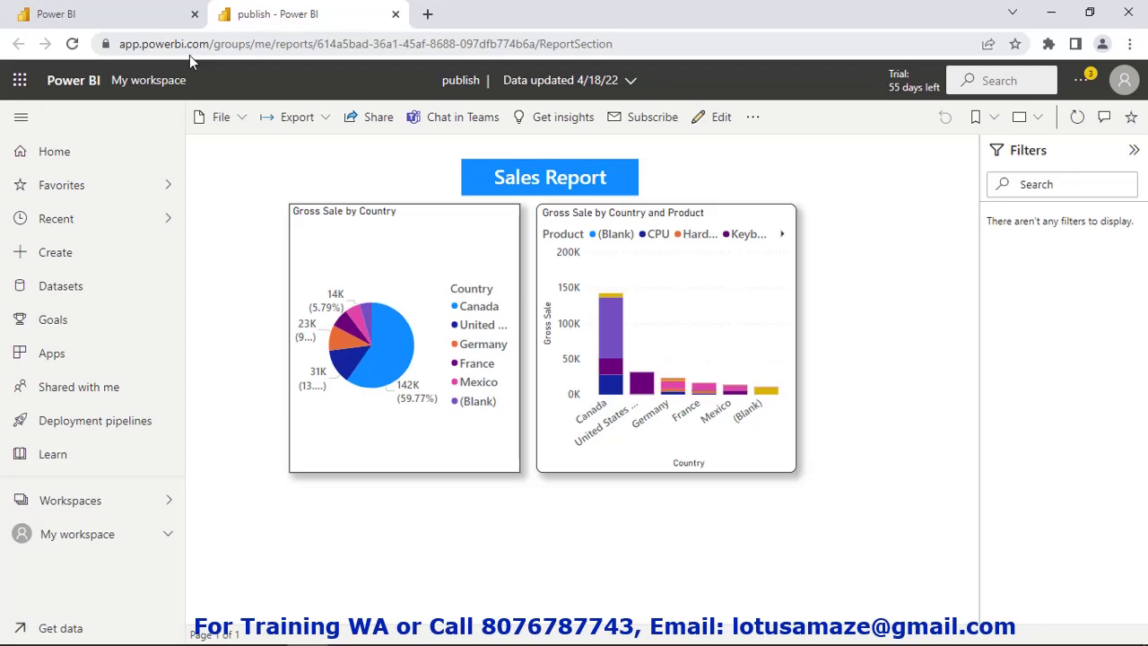
Show My workspace's publish report and dataset, then list the Another and LotusWorkspace workspaces.
{"action": "left_click", "coordinate": [90, 547]}
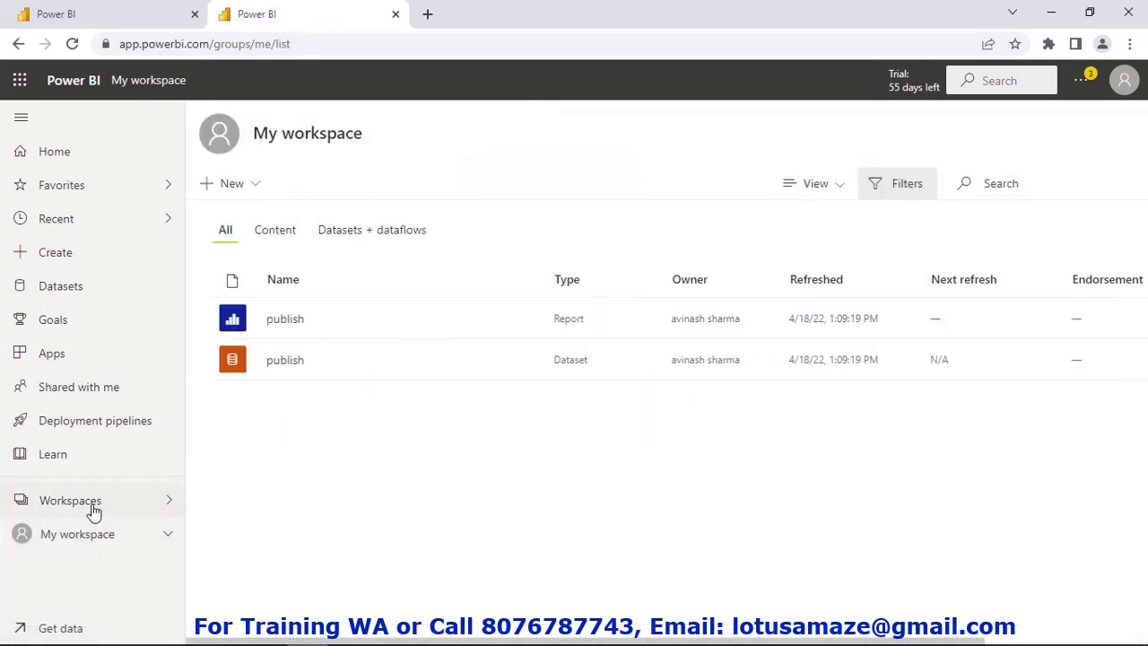
{"action": "left_click", "coordinate": [92, 512]}
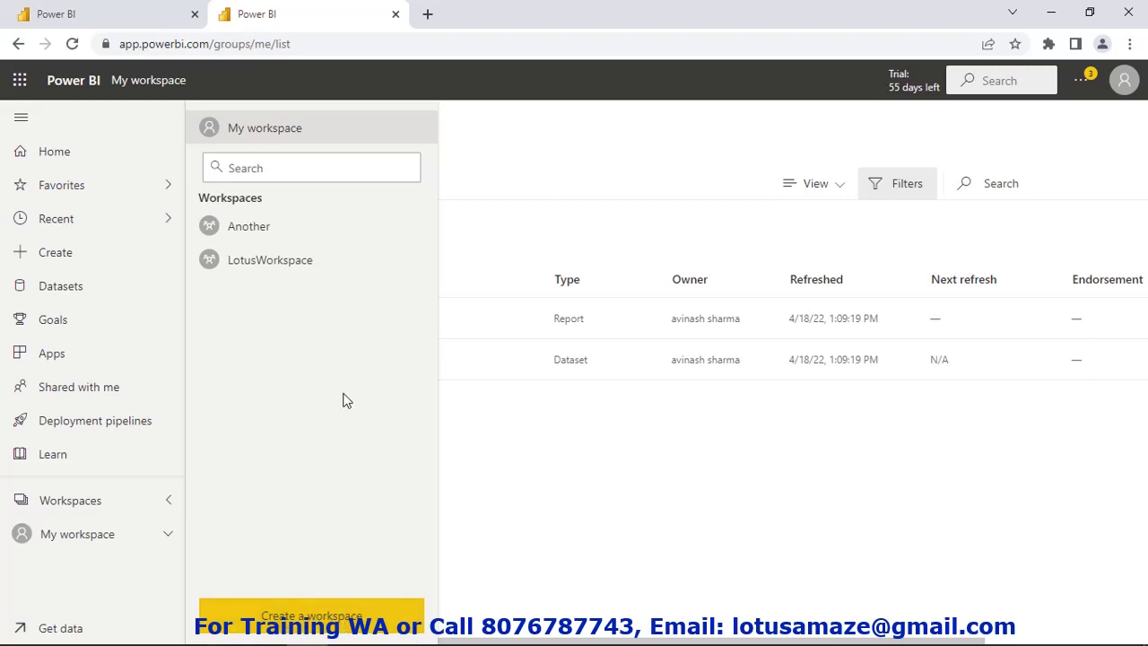
Browse the empty Another and LotusWorkspace workspaces, then go back to My workspace.
{"action": "left_click", "coordinate": [254, 231]}
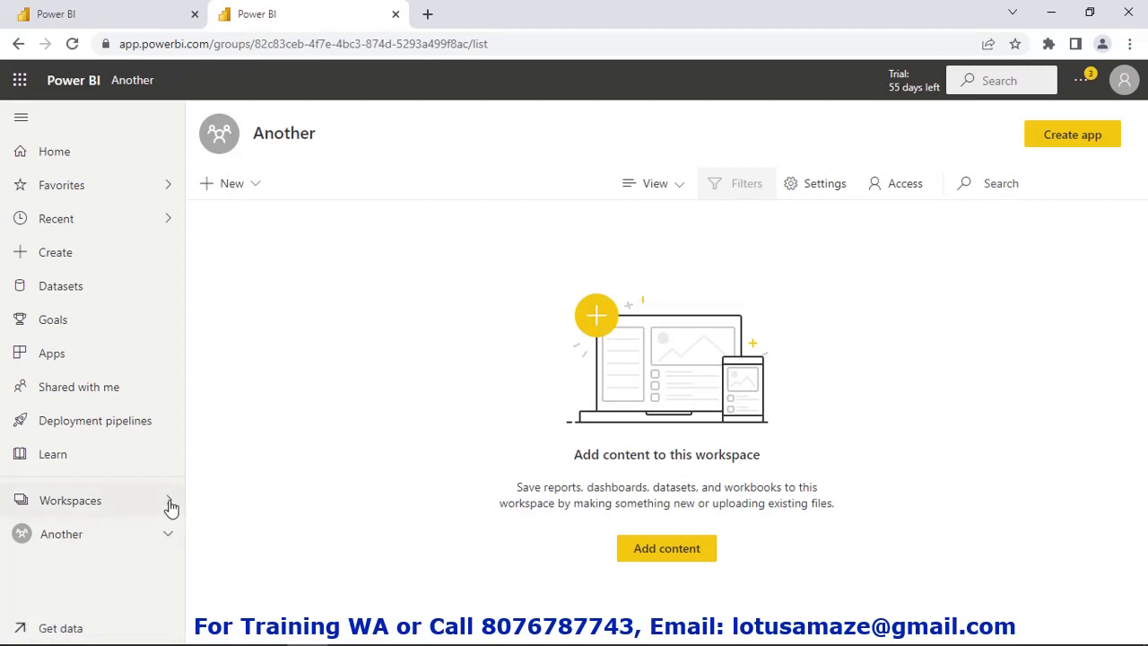
{"action": "left_click", "coordinate": [168, 504]}
{"action": "left_click", "coordinate": [274, 265]}
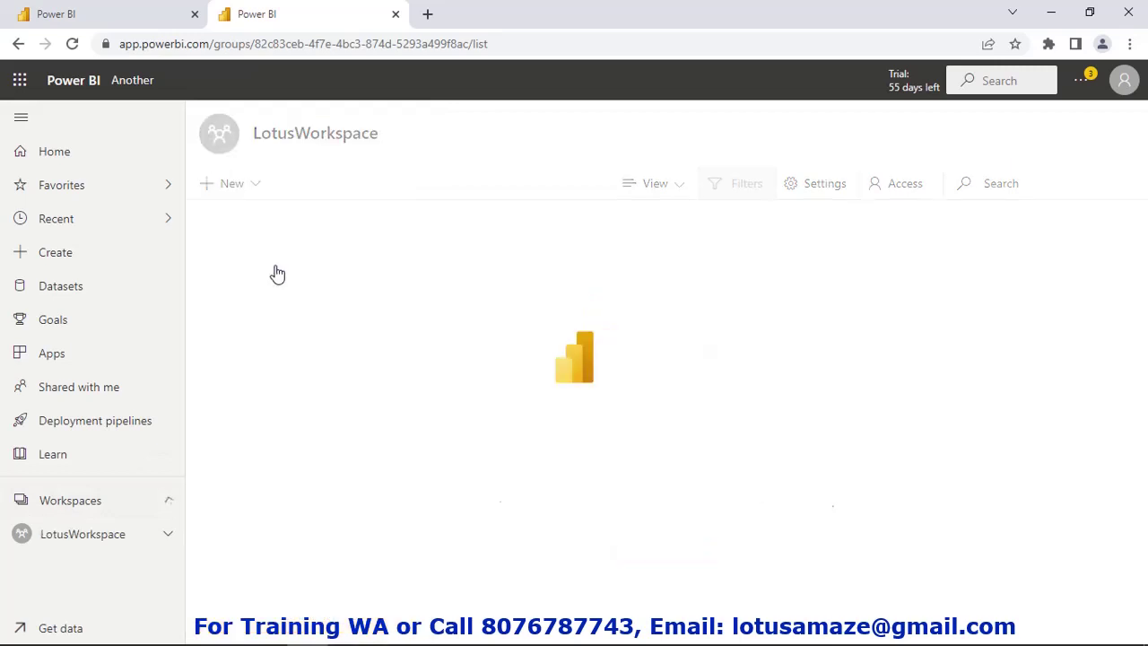
{"action": "left_click", "coordinate": [173, 501]}
{"action": "left_click", "coordinate": [266, 141]}
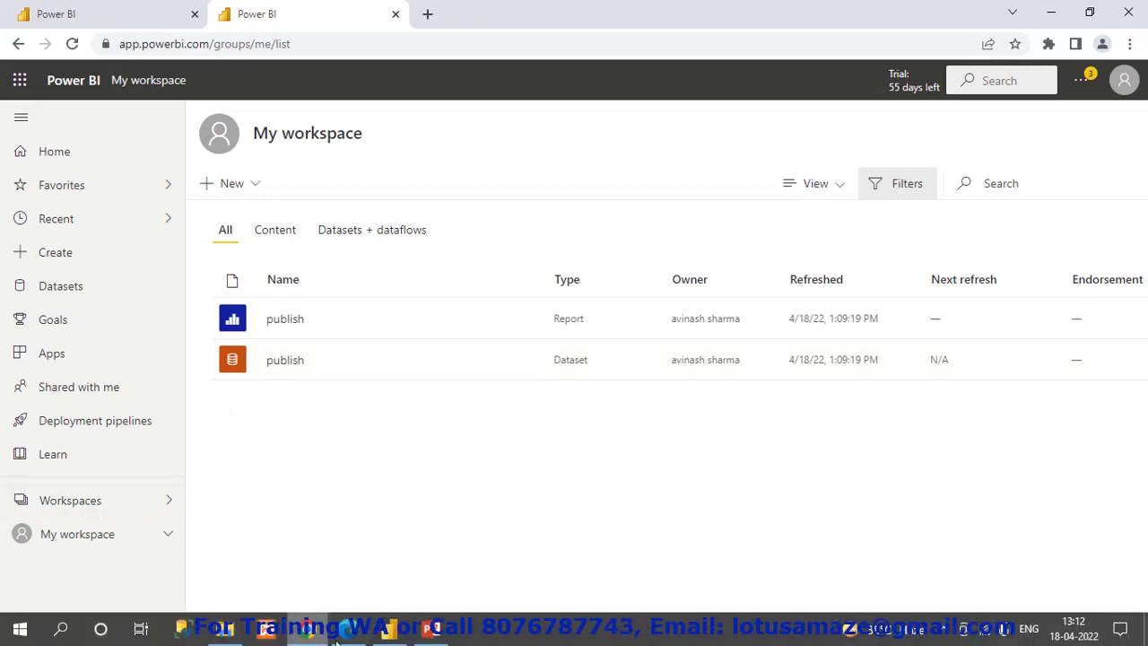
Switch to the PDF notes about workspaces from the taskbar.
{"action": "left_click", "coordinate": [329, 629]}
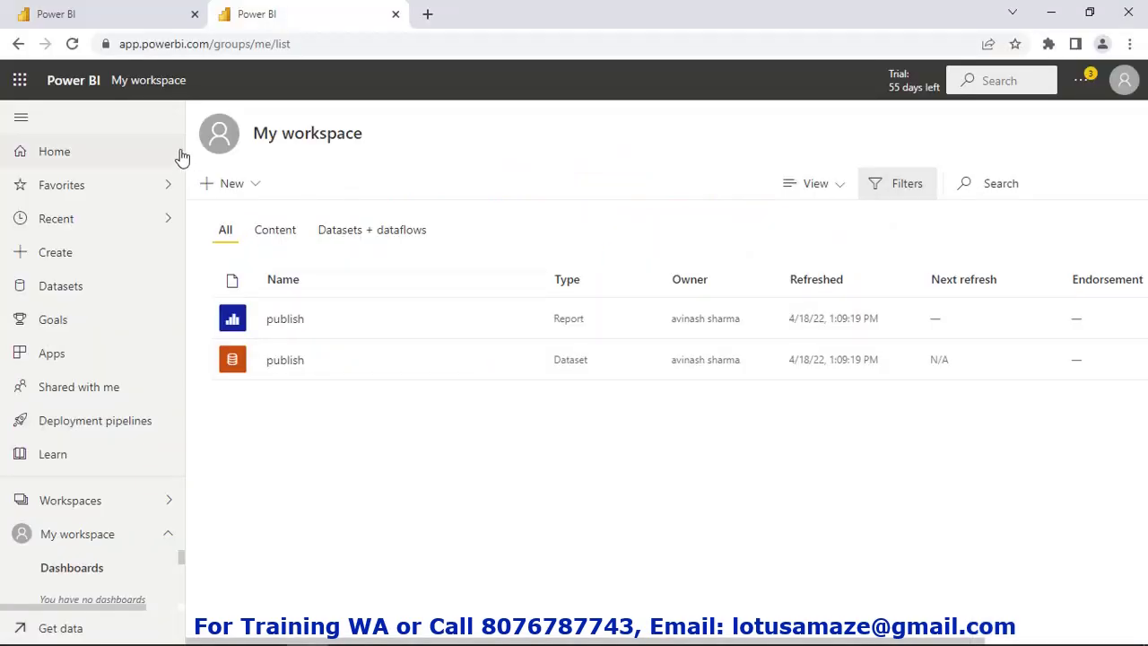
From Home, scroll to the recent items, then open the Recent page listing My workspace, publish, LotusWorkspace and Another.
{"action": "left_click", "coordinate": [58, 166]}
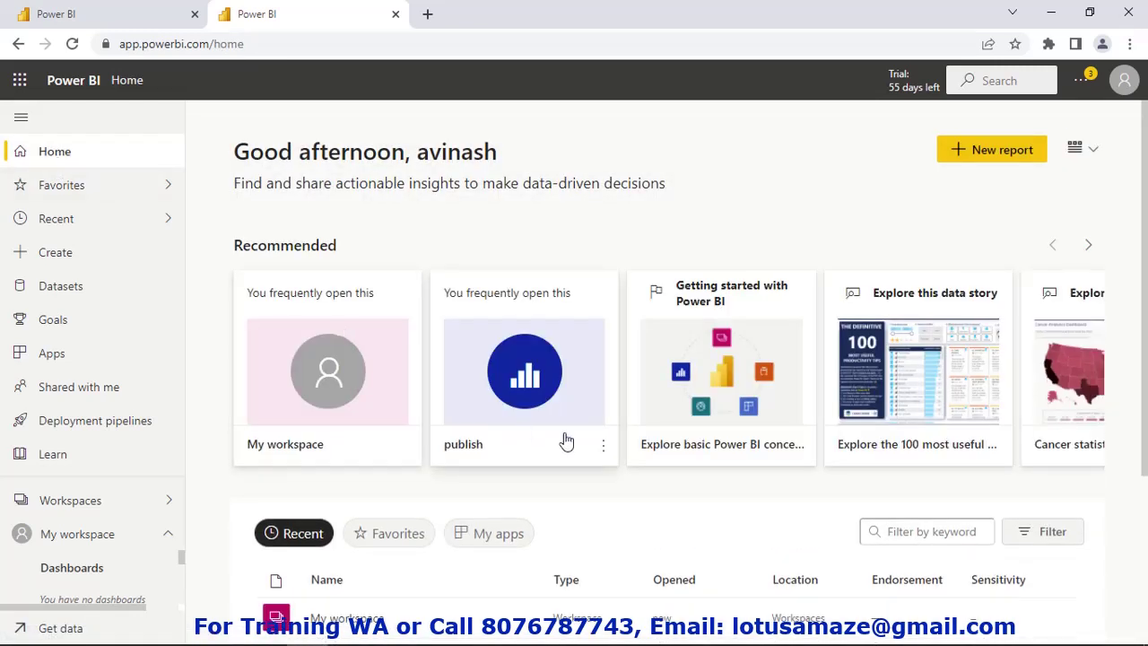
{"action": "scroll", "coordinate": [569, 434], "scroll_direction": "down", "scroll_amount": 3}
{"action": "scroll", "coordinate": [567, 433], "scroll_direction": "down", "scroll_amount": 1}
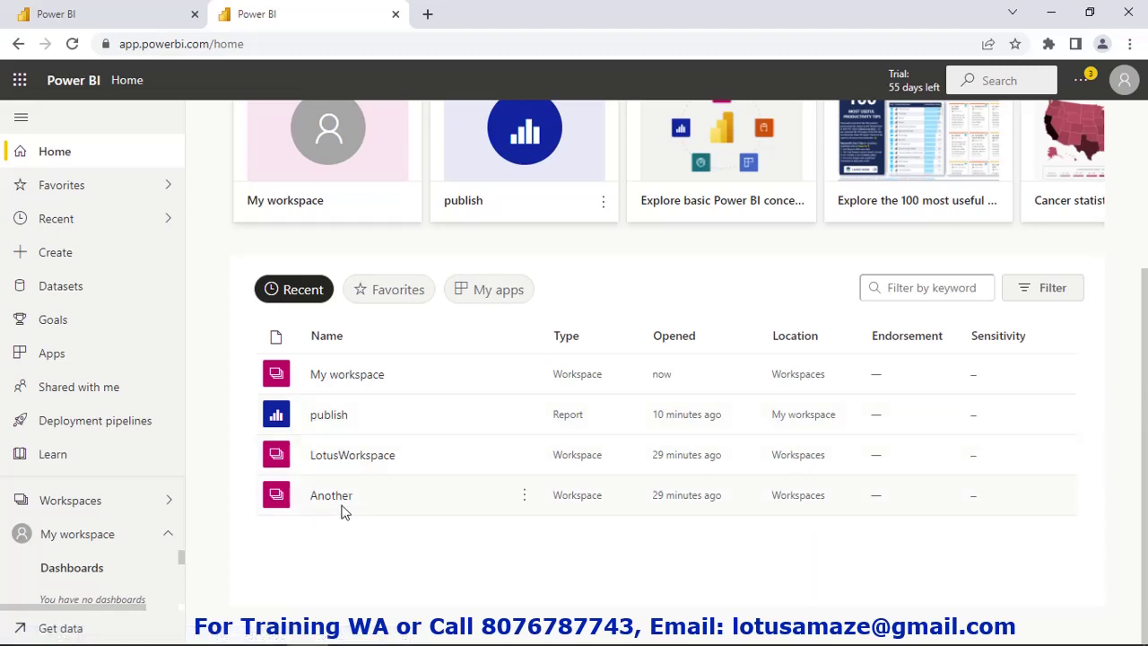
{"action": "left_click", "coordinate": [64, 220]}
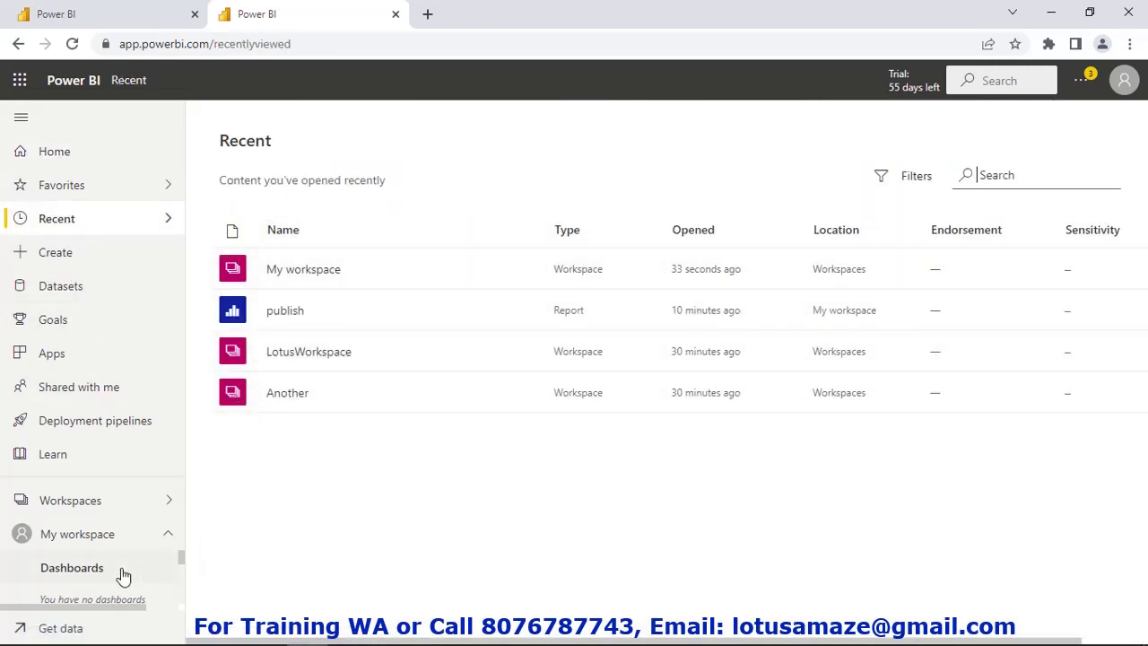
Go back to My workspace listing the publish report and publish dataset.
{"action": "left_click", "coordinate": [82, 542]}
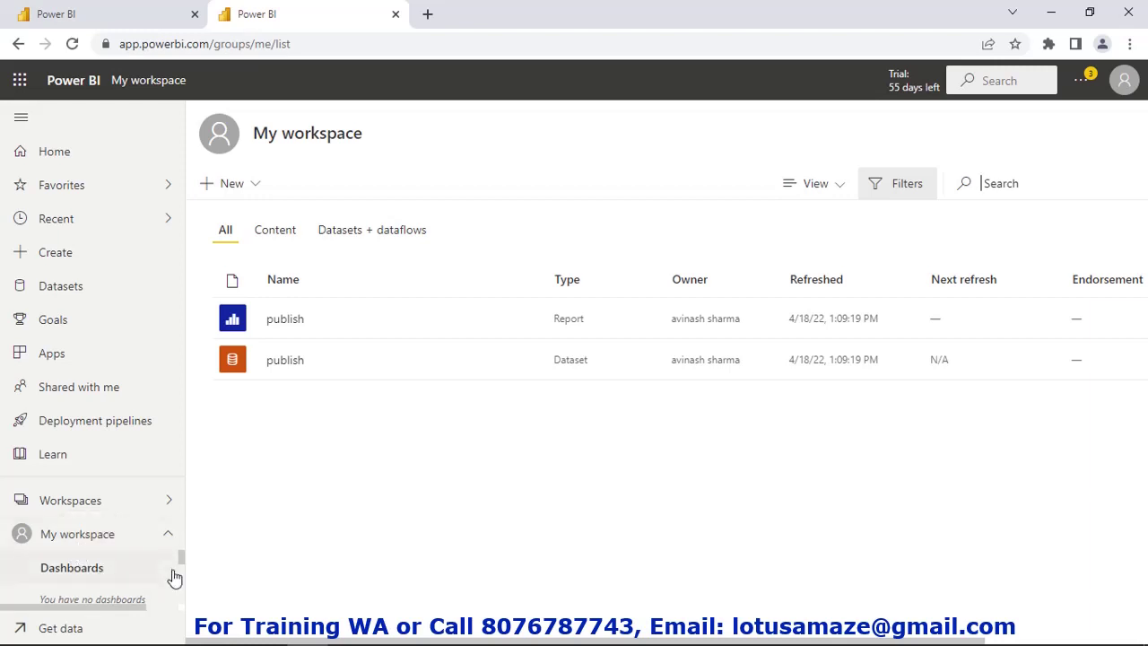
Toggle My workspace's empty dashboards list, then open the 'publish' report showing both country charts.
{"action": "mouse_move", "coordinate": [179, 561]}
{"action": "left_mouse_down"}
{"action": "mouse_move", "coordinate": [190, 603]}
{"action": "mouse_move", "coordinate": [184, 560]}
{"action": "left_mouse_up"}
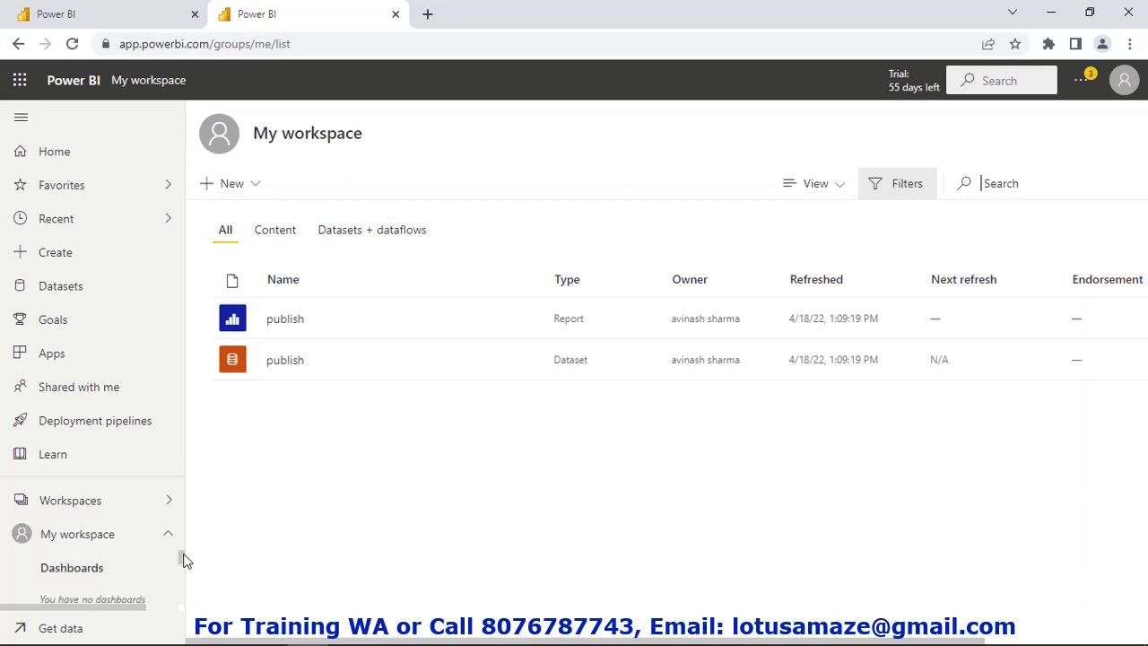
{"action": "left_click", "coordinate": [104, 577]}
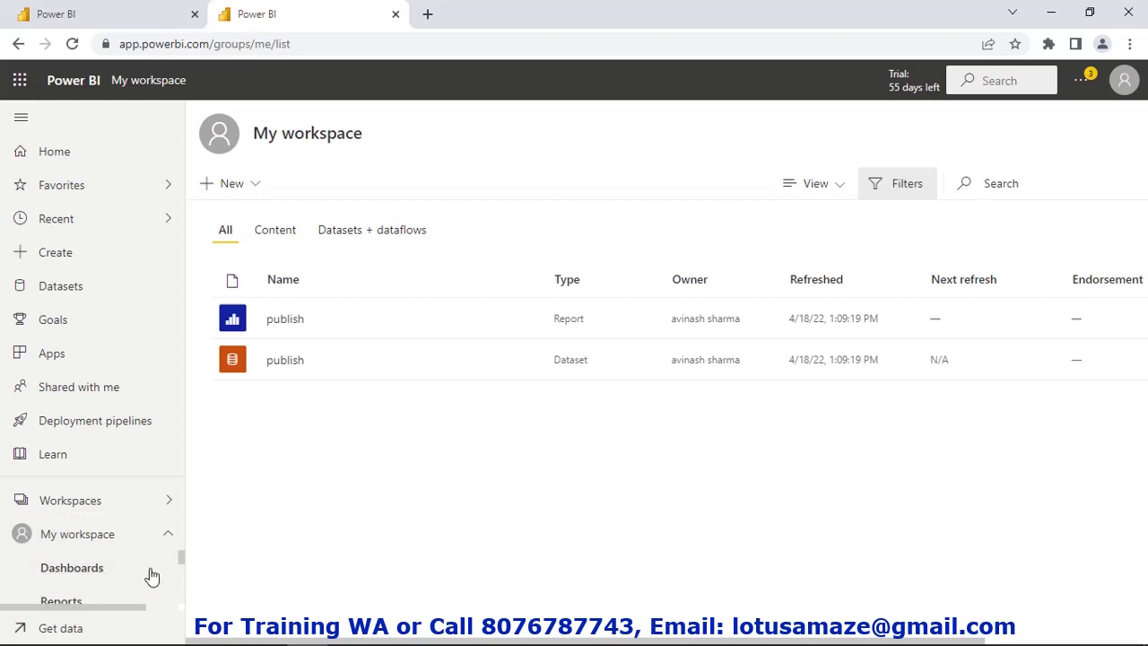
{"action": "left_click", "coordinate": [86, 575]}
{"action": "scroll", "coordinate": [182, 565], "scroll_direction": "down", "scroll_amount": 1}
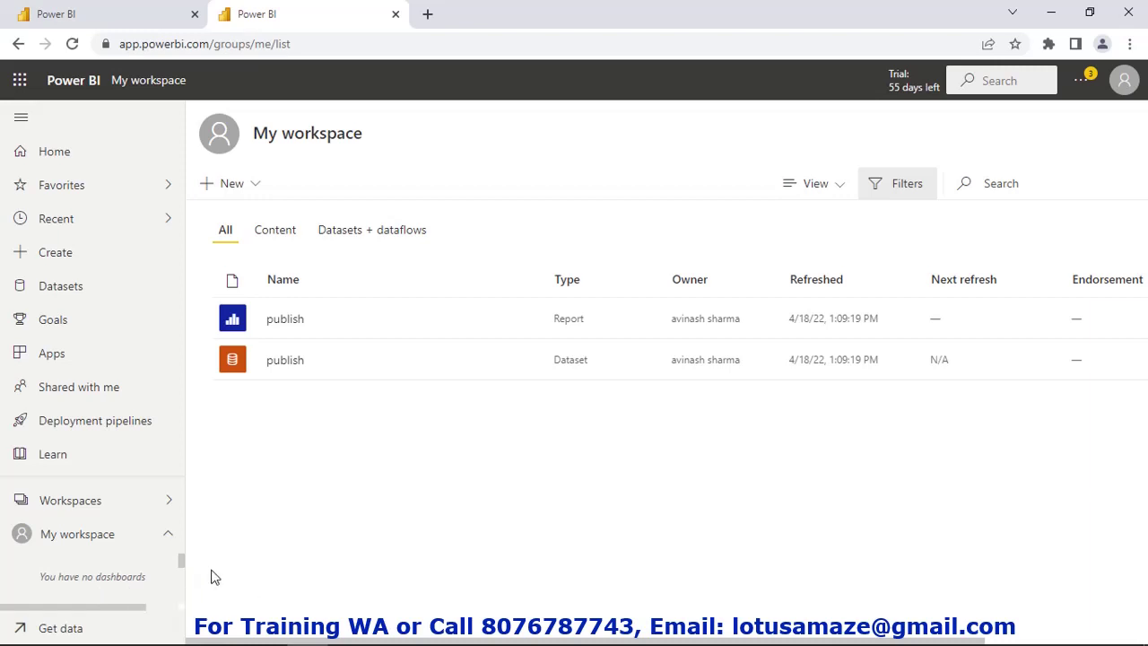
{"action": "left_click_drag", "start_coordinate": [180, 563], "coordinate": [185, 578]}
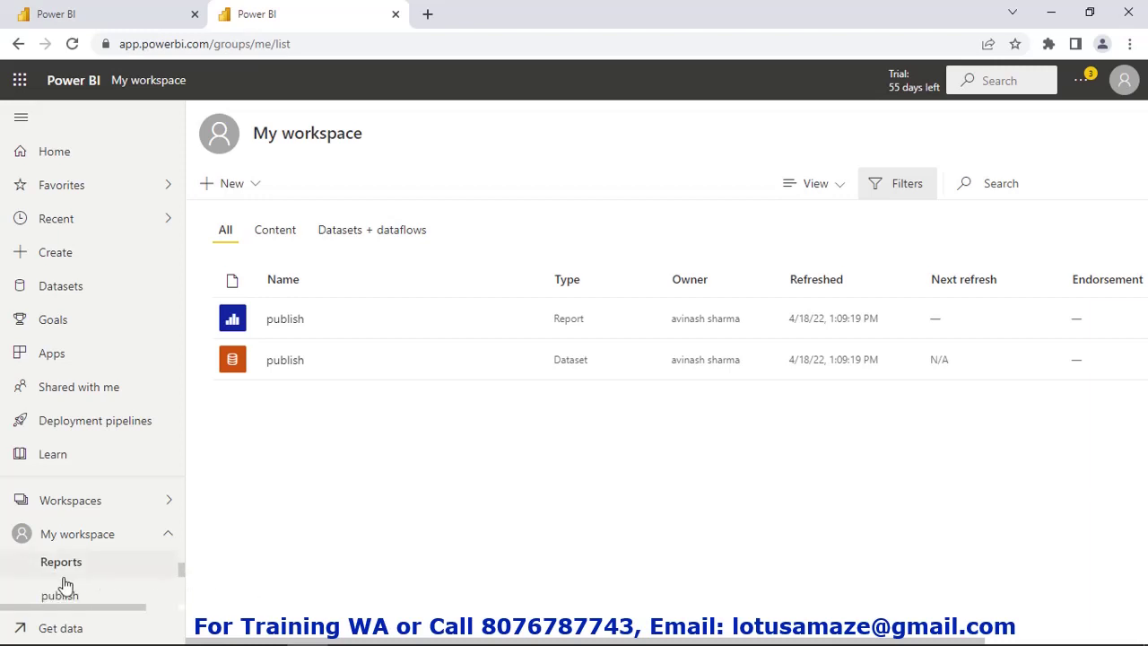
{"action": "scroll", "coordinate": [185, 574], "scroll_direction": "up", "scroll_amount": 1}
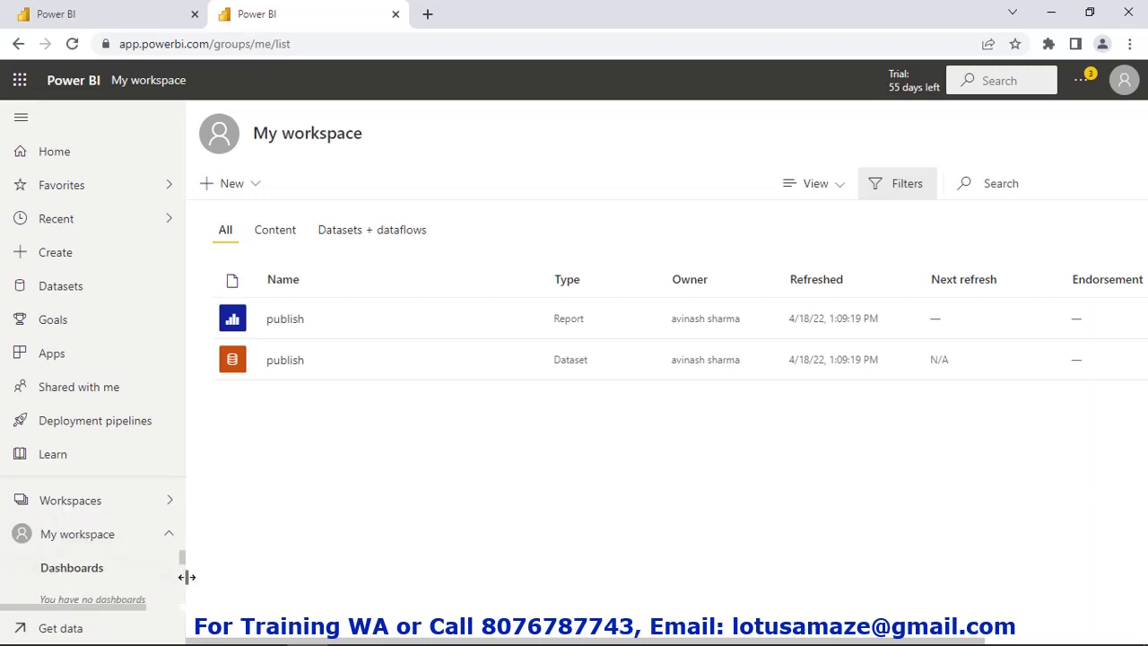
{"action": "scroll", "coordinate": [134, 592], "scroll_direction": "down", "scroll_amount": 1}
{"action": "scroll", "coordinate": [79, 601], "scroll_direction": "down", "scroll_amount": 1}
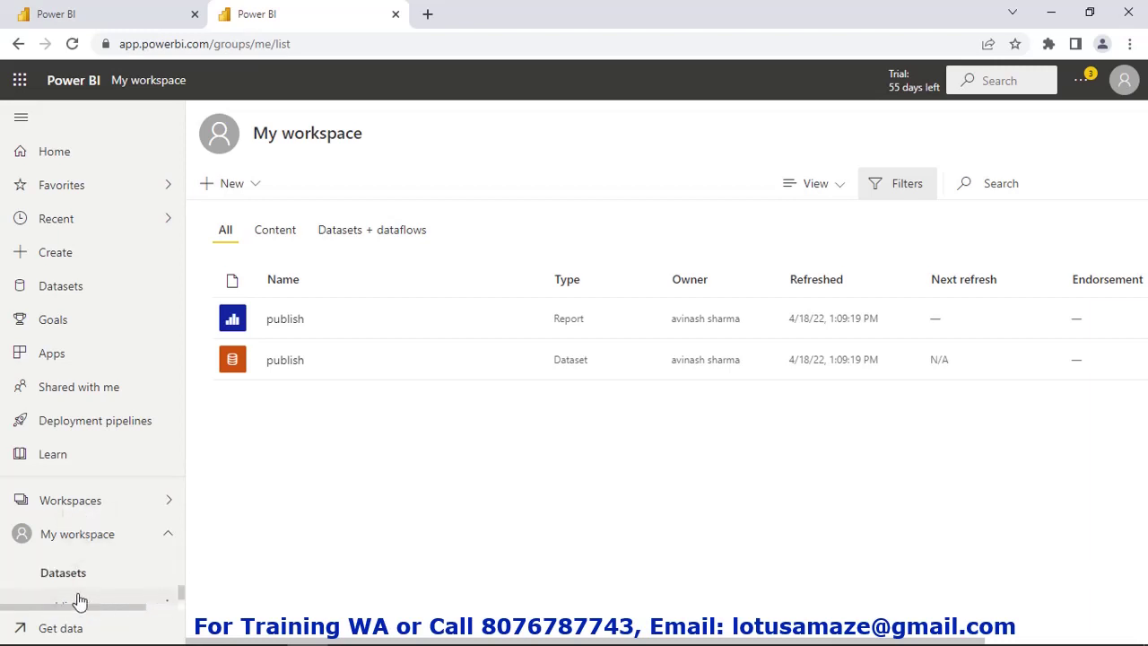
{"action": "scroll", "coordinate": [77, 587], "scroll_direction": "up", "scroll_amount": 1}
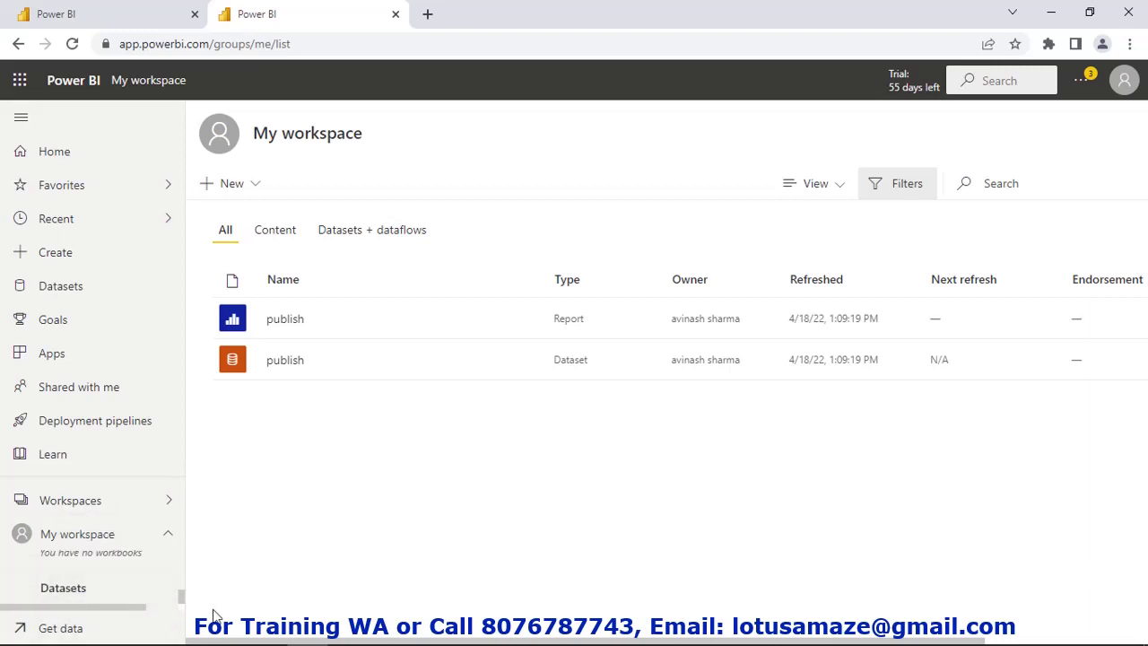
{"action": "scroll", "coordinate": [181, 602], "scroll_direction": "down", "scroll_amount": 1}
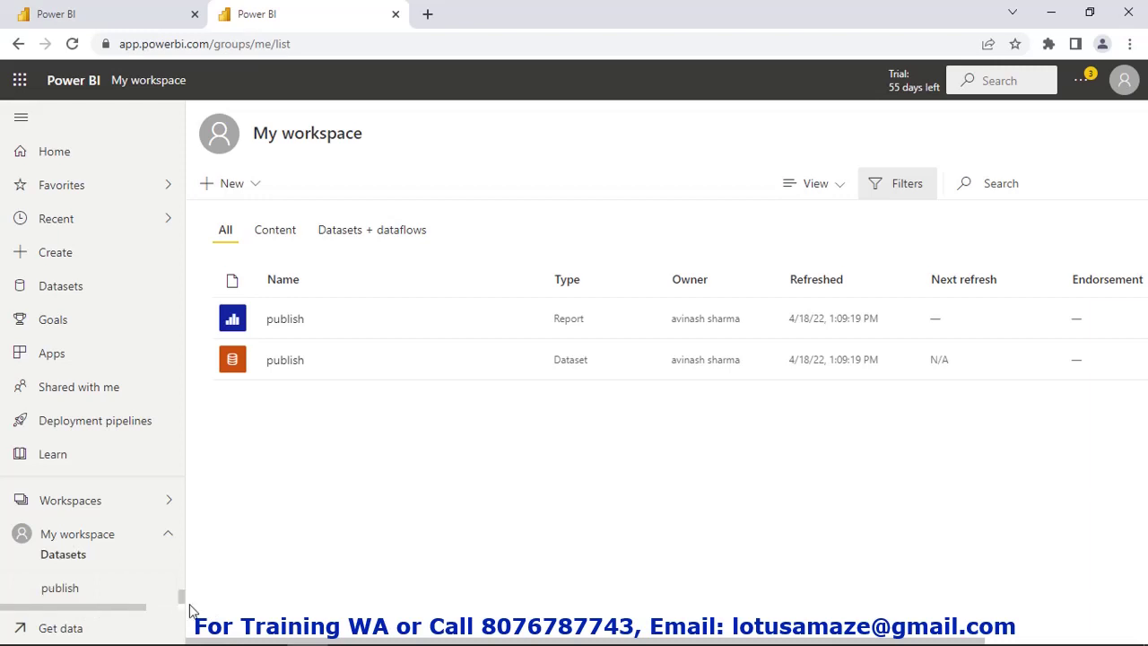
{"action": "left_click", "coordinate": [287, 325]}
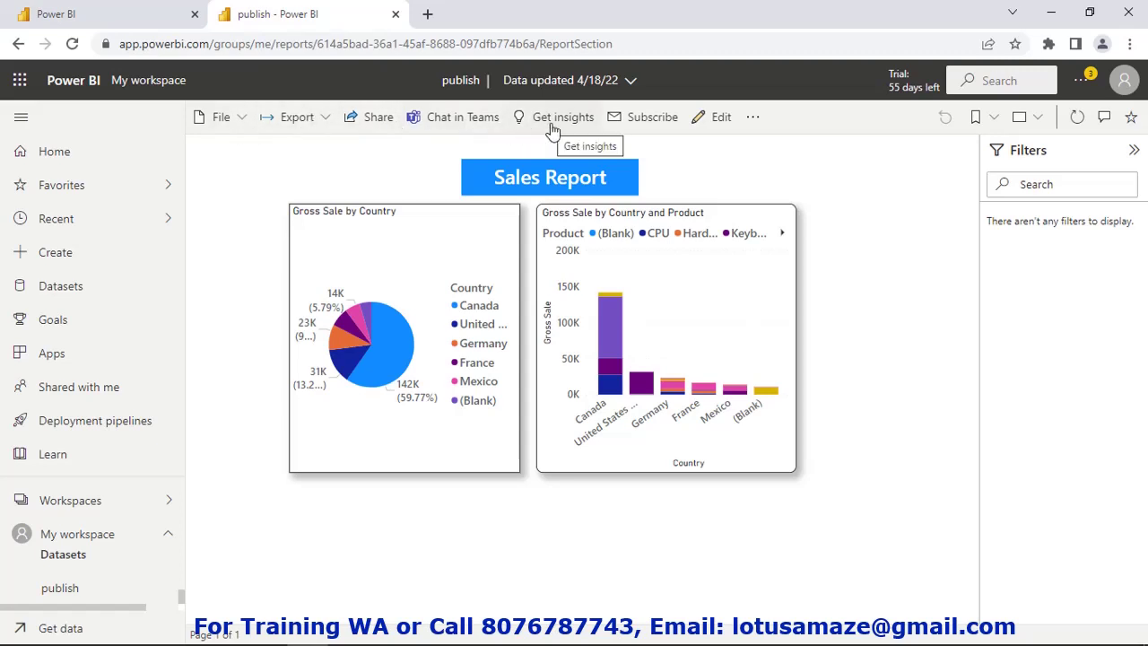
Pin the Sales Report page live to a new dashboard named 'MyDashboard'.
{"action": "left_click", "coordinate": [752, 117]}
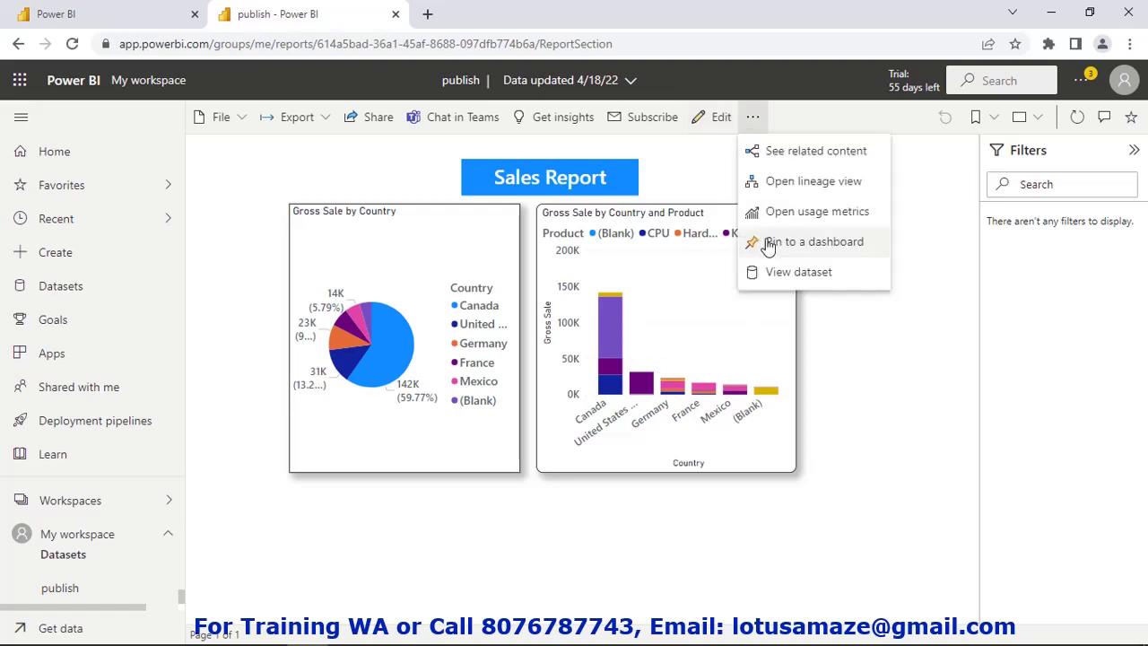
{"action": "left_click", "coordinate": [841, 256]}
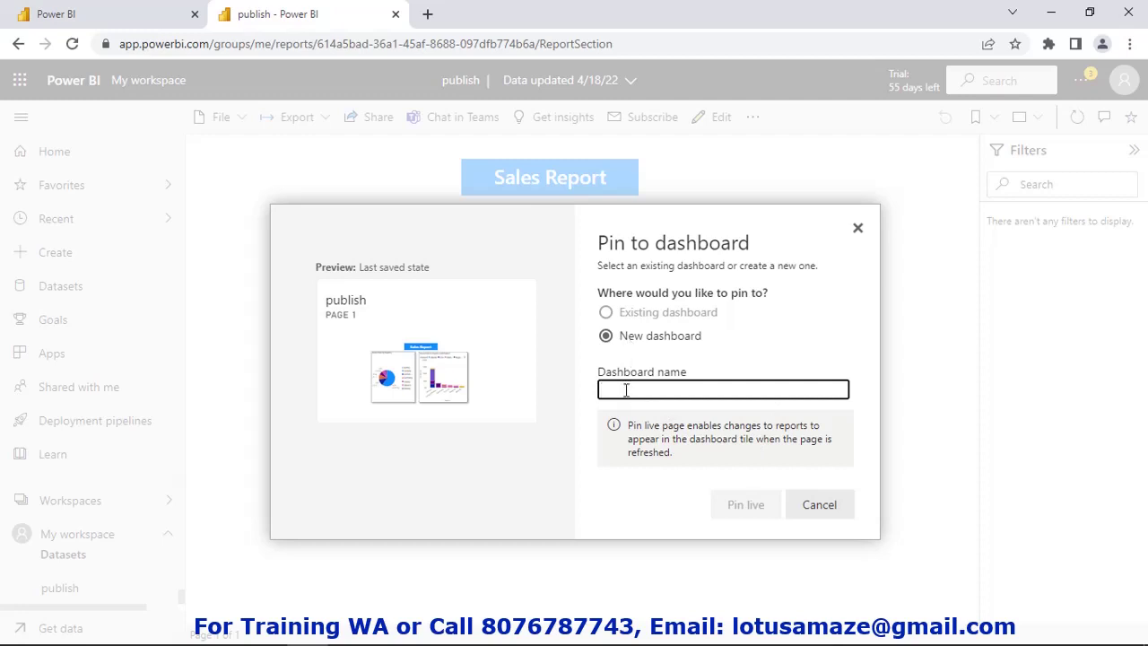
{"action": "type", "text": "My"}
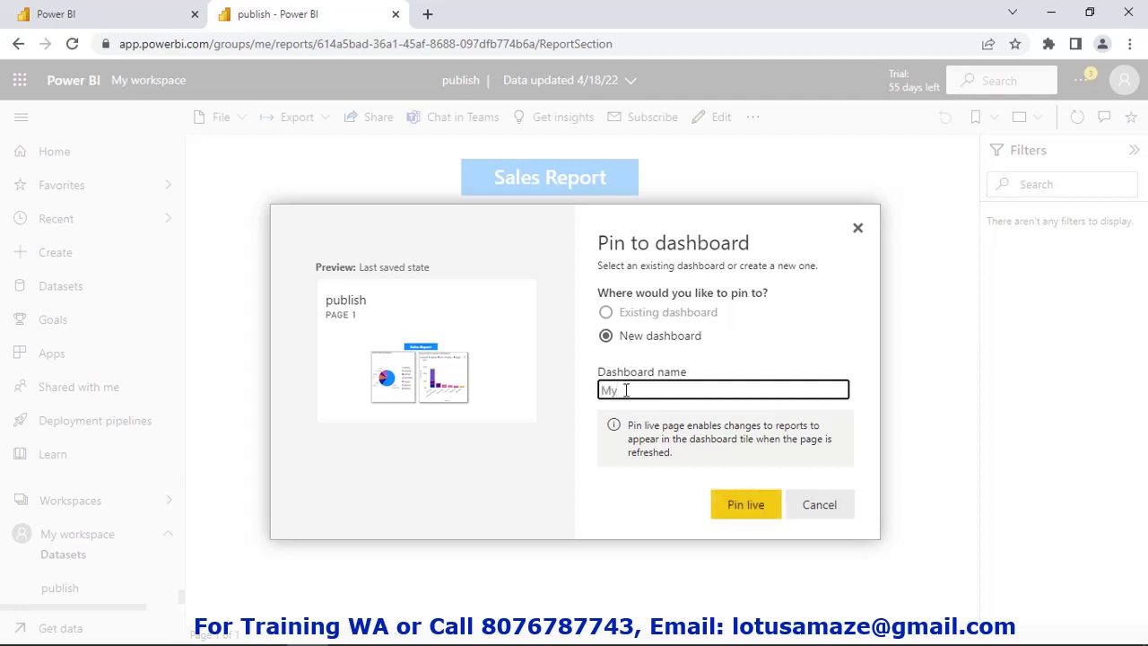
{"action": "type", "text": "-Dashboard"}
{"action": "key", "text": "ctrl+Left"}
{"action": "key", "text": "BackSpace"}
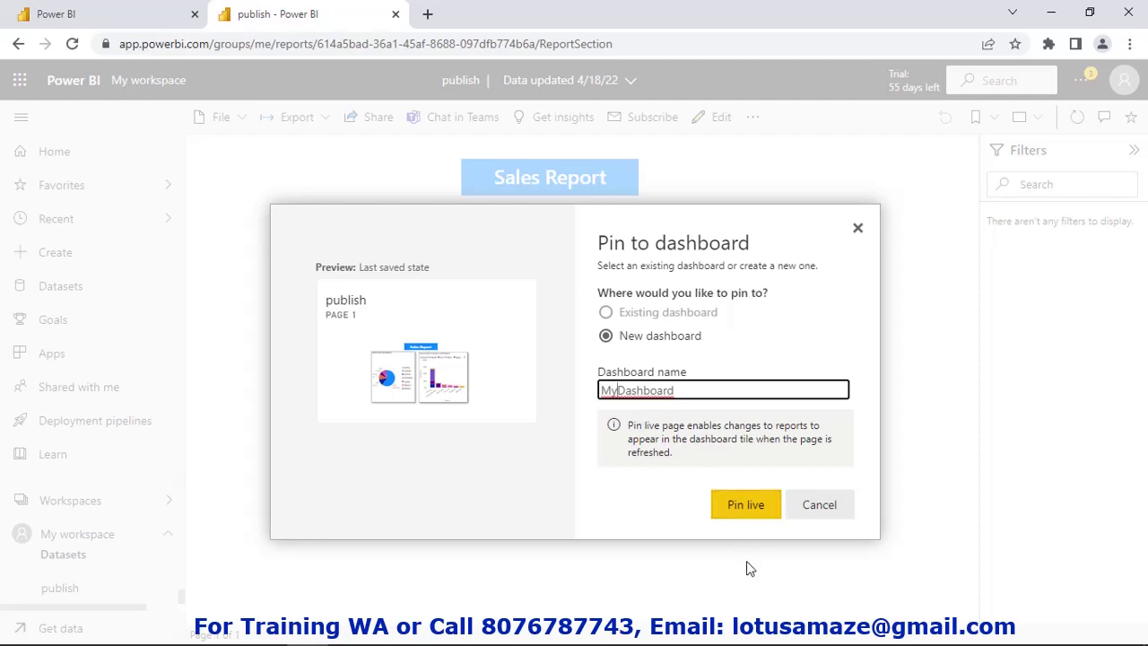
{"action": "left_click", "coordinate": [739, 510]}
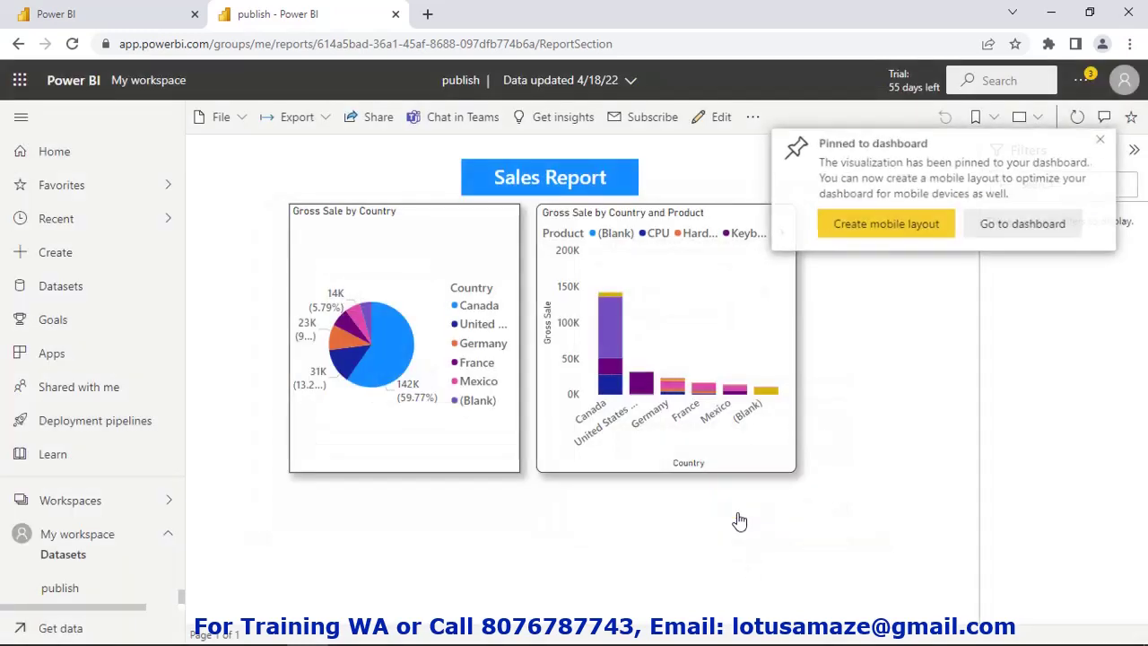
Open MyDashboard from My workspace's Dashboards list to view the pinned live Sales Report tile.
{"action": "left_click", "coordinate": [1025, 224]}
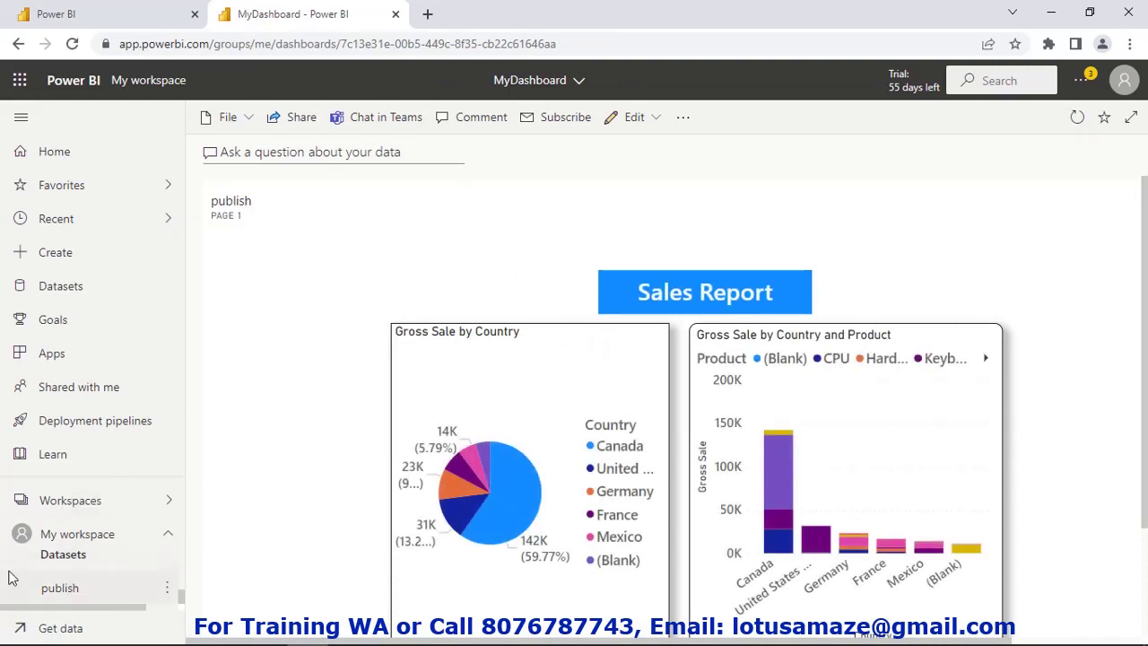
{"action": "left_click", "coordinate": [94, 538]}
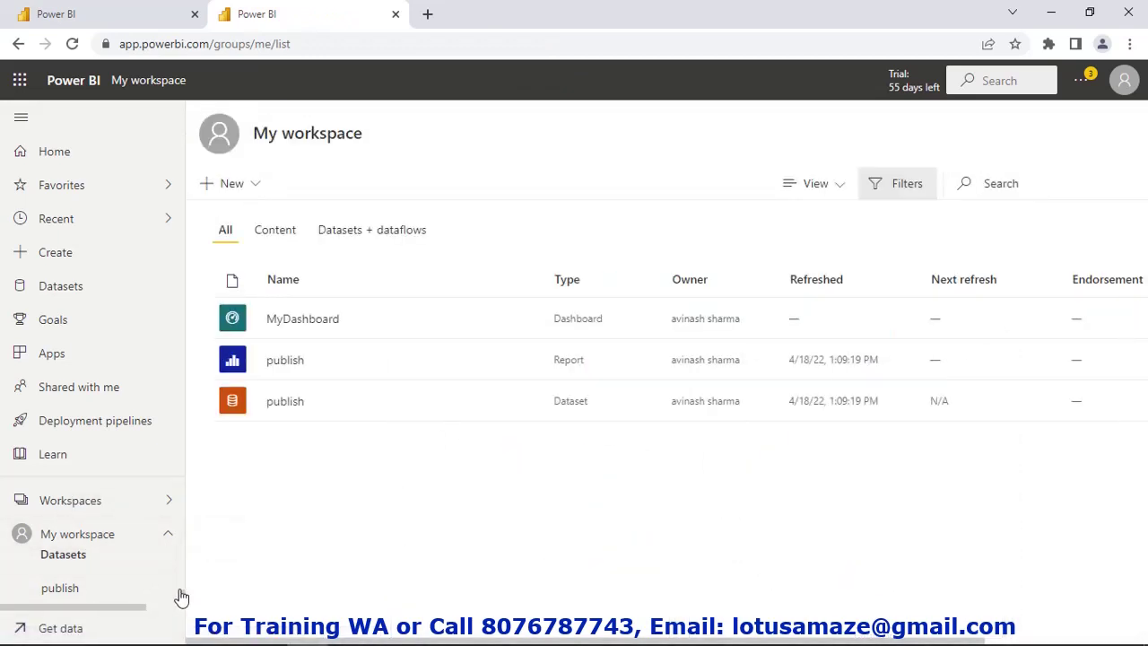
{"action": "left_click_drag", "start_coordinate": [180, 595], "coordinate": [183, 563]}
{"action": "left_click", "coordinate": [99, 598]}
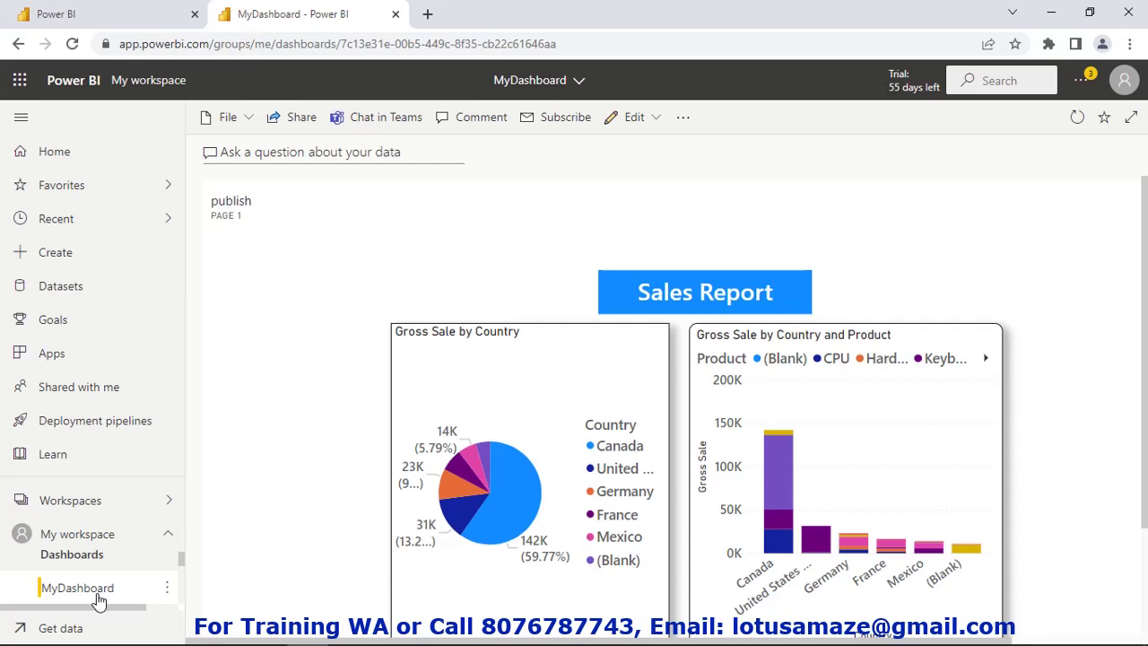
Copy MyDashboard's URL from the address bar and switch to the Microsoft Edge window.
{"action": "left_click", "coordinate": [359, 43]}
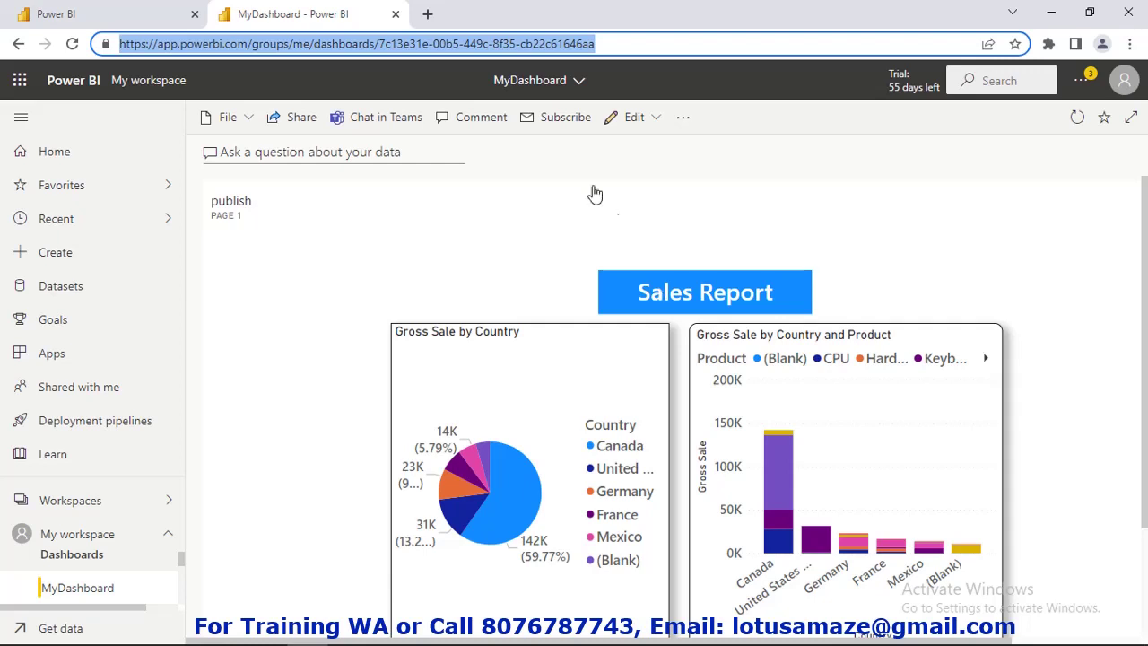
{"action": "right_click", "coordinate": [447, 49]}
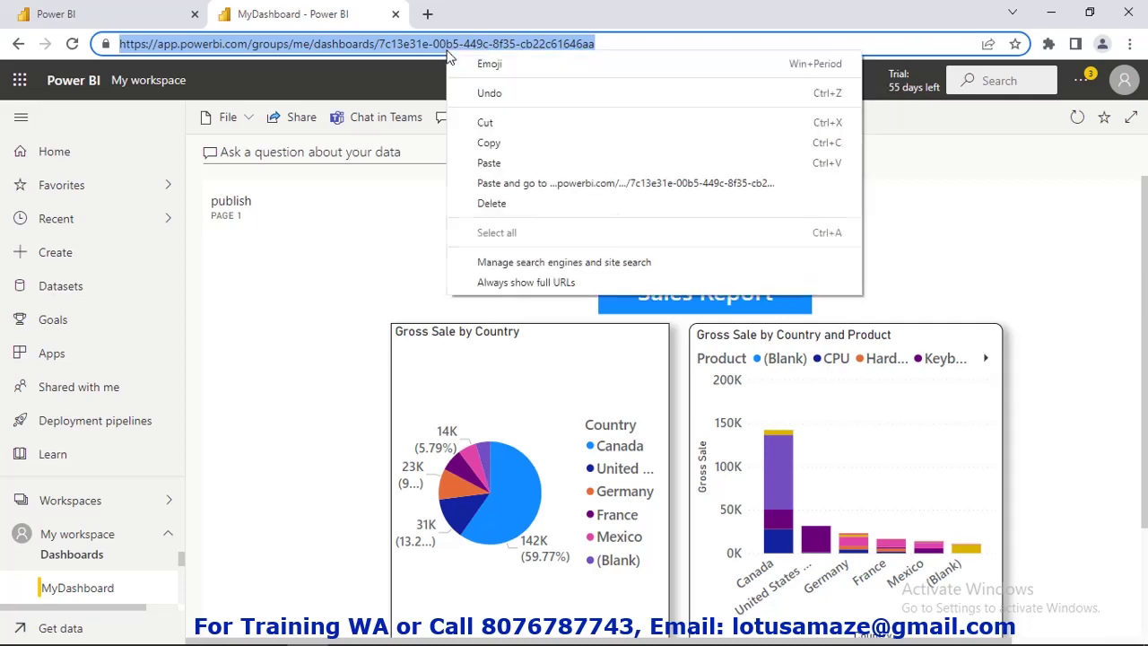
{"action": "left_click", "coordinate": [514, 143]}
{"action": "mouse_move", "coordinate": [489, 619]}
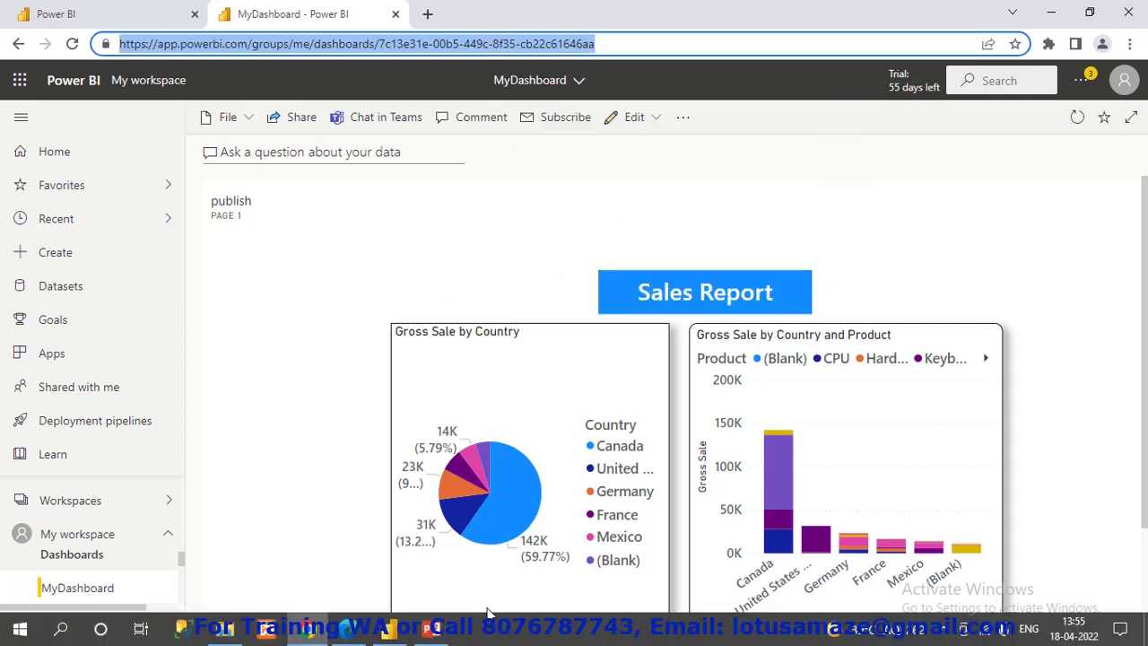
{"action": "left_click", "coordinate": [339, 632]}
Paste the MyDashboard URL into a new Edge tab and load it.
{"action": "left_click", "coordinate": [457, 14]}
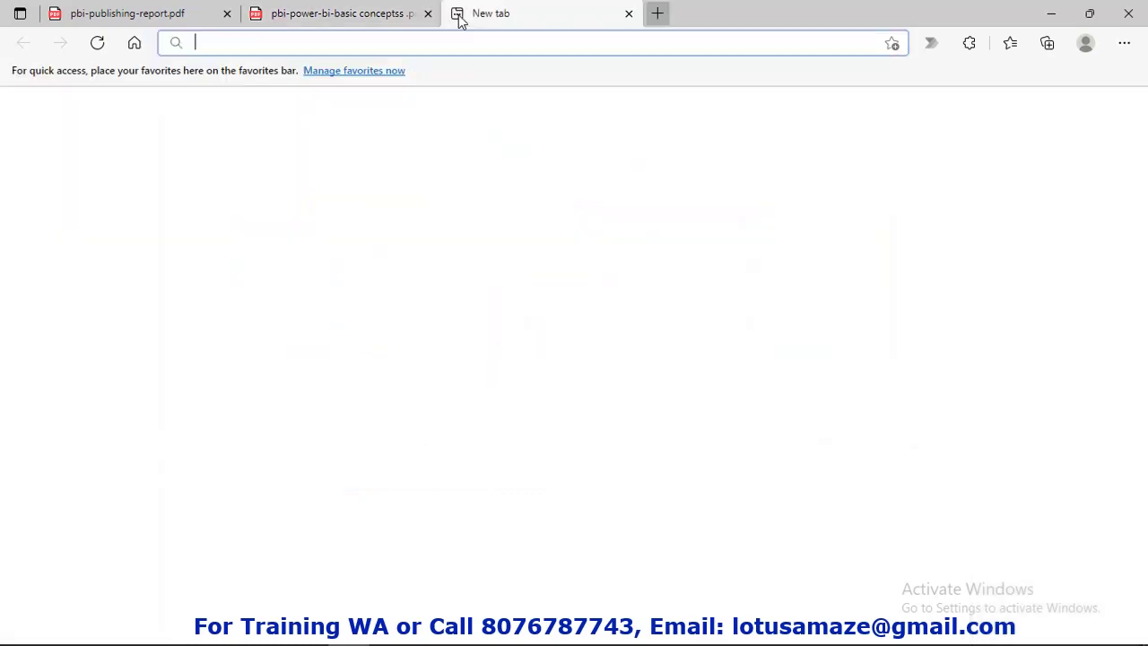
{"action": "right_click", "coordinate": [266, 44]}
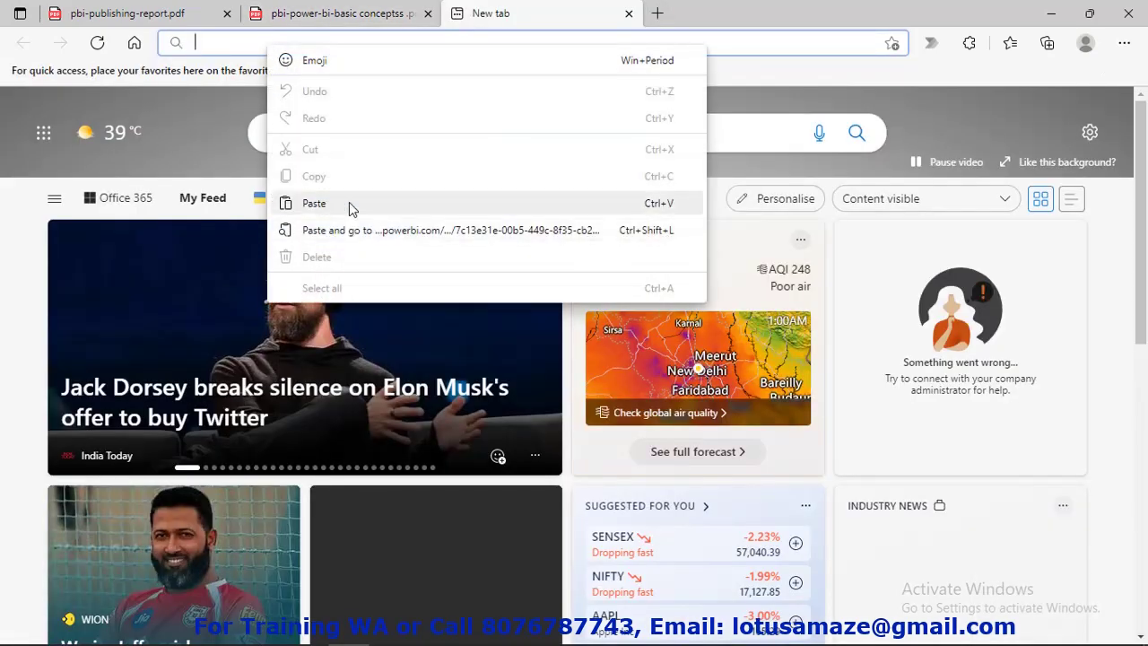
{"action": "left_click", "coordinate": [344, 206]}
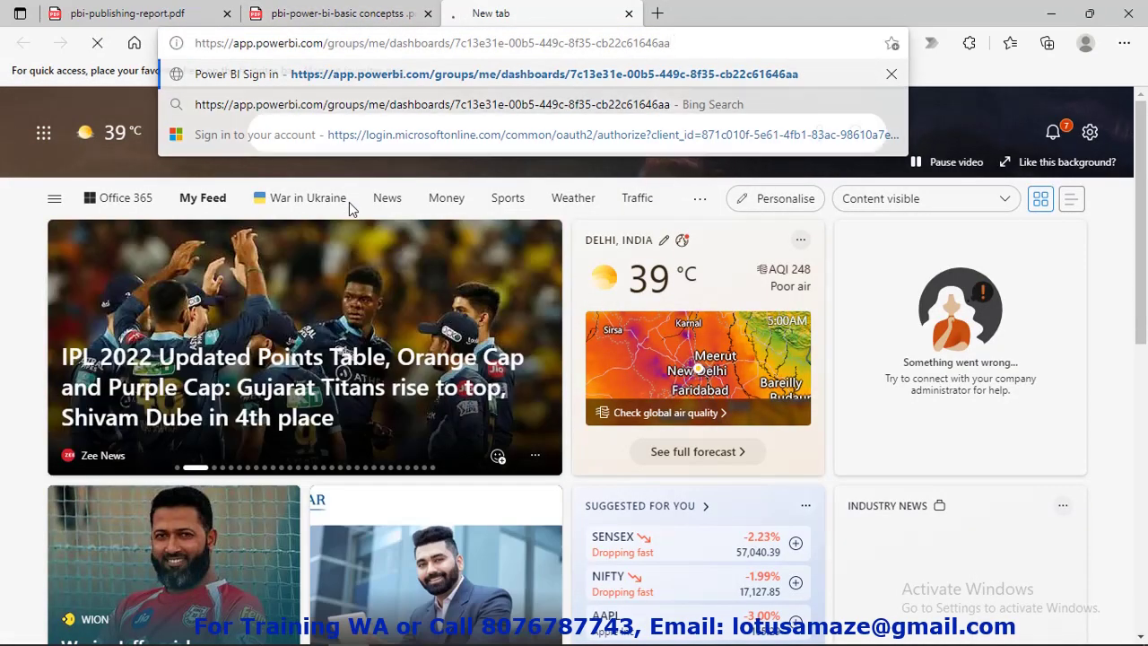
{"action": "key", "text": "Return"}
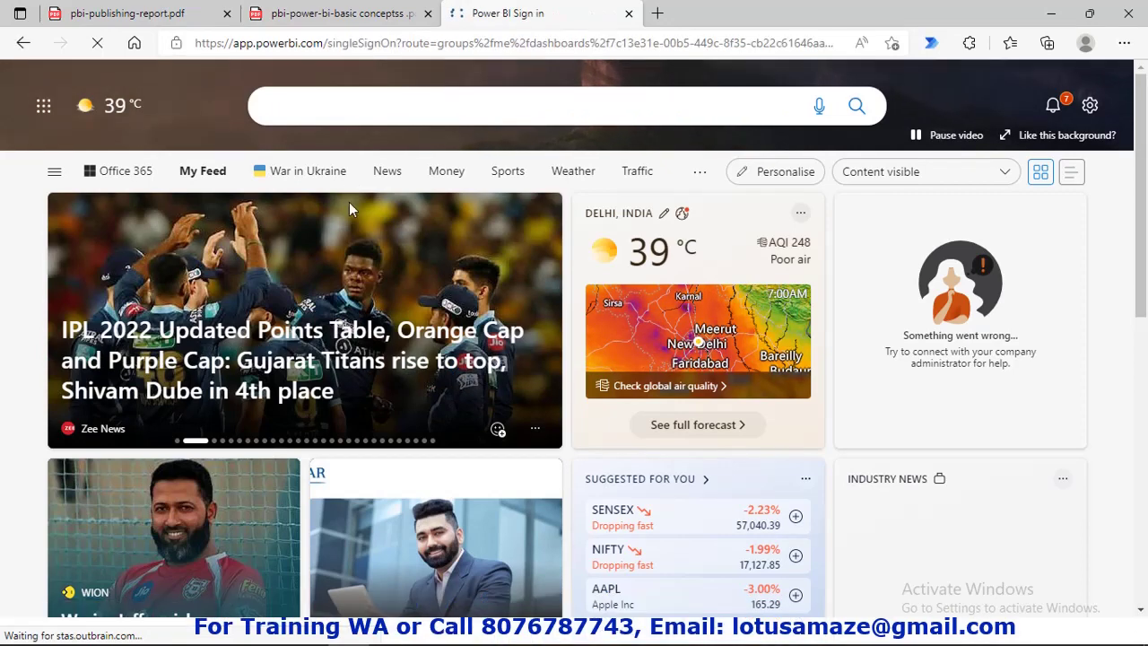